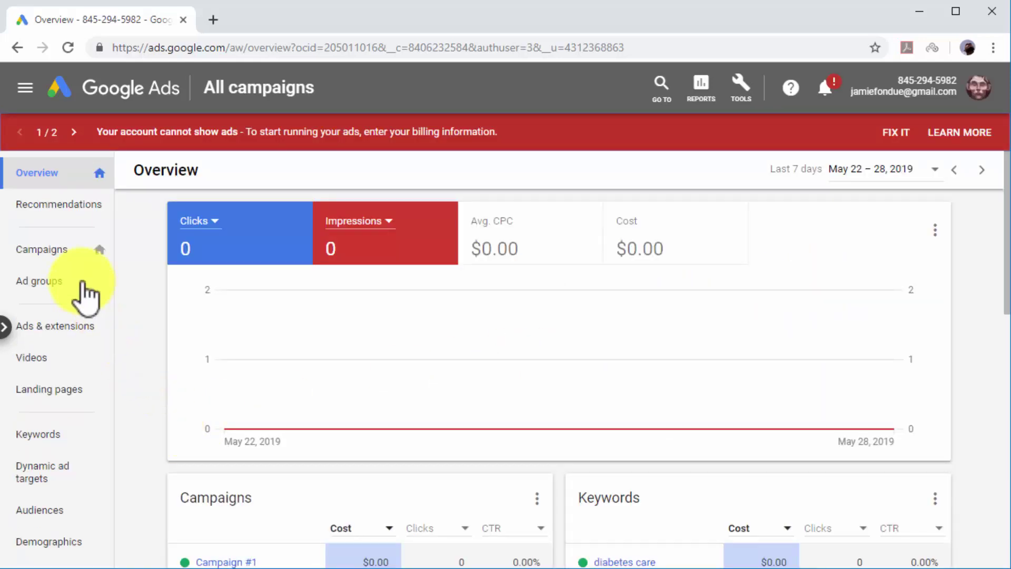
# Start a new campaign with the Website traffic goal and the Search campaign type
pyautogui.click(68, 258)
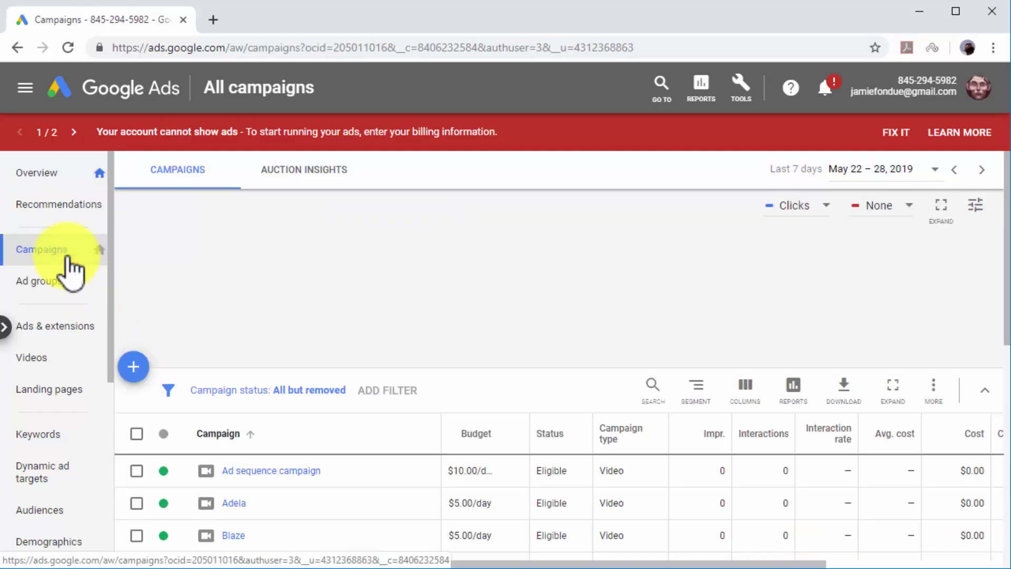
pyautogui.click(128, 367)
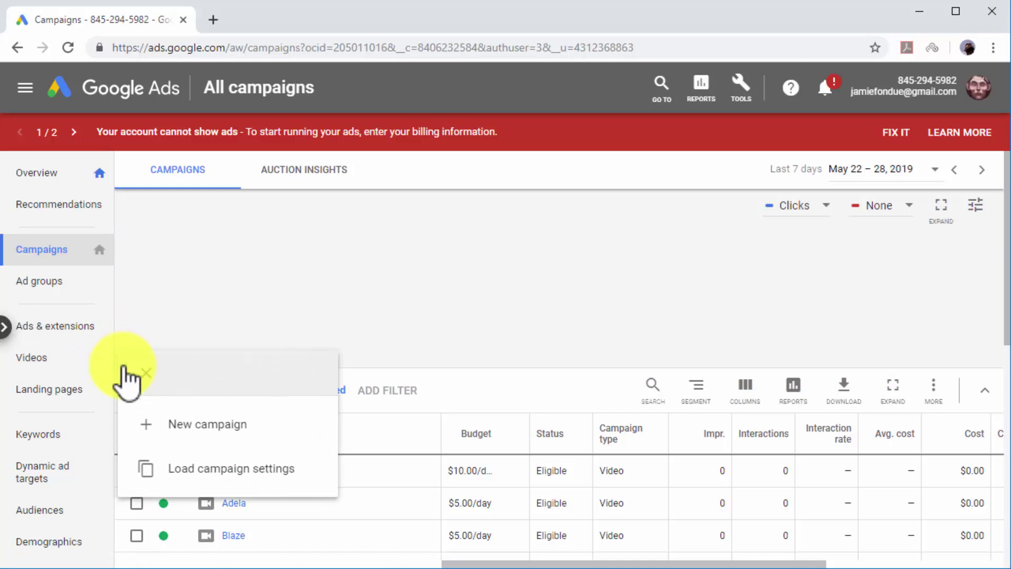
pyautogui.click(200, 427)
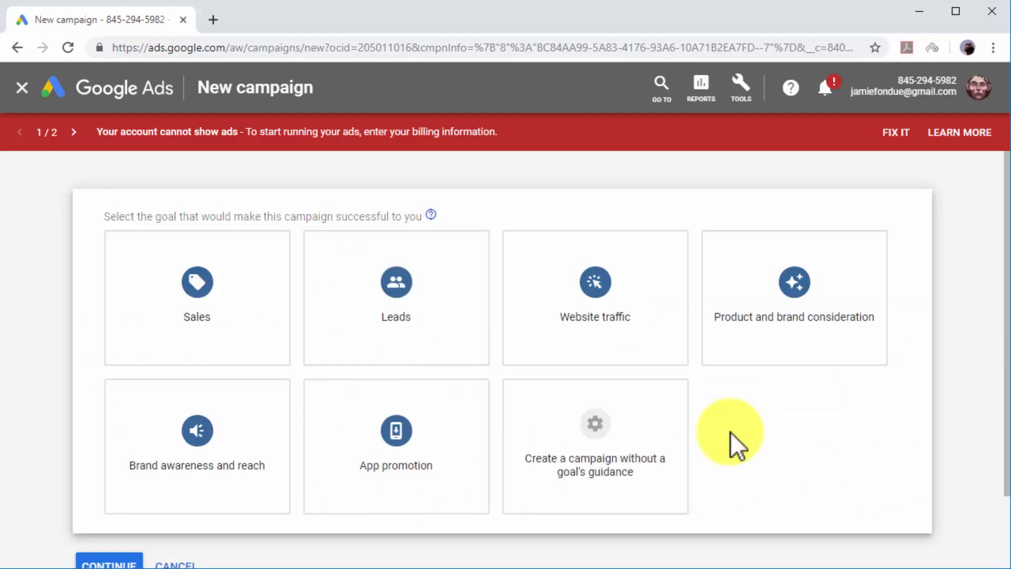
pyautogui.click(643, 297)
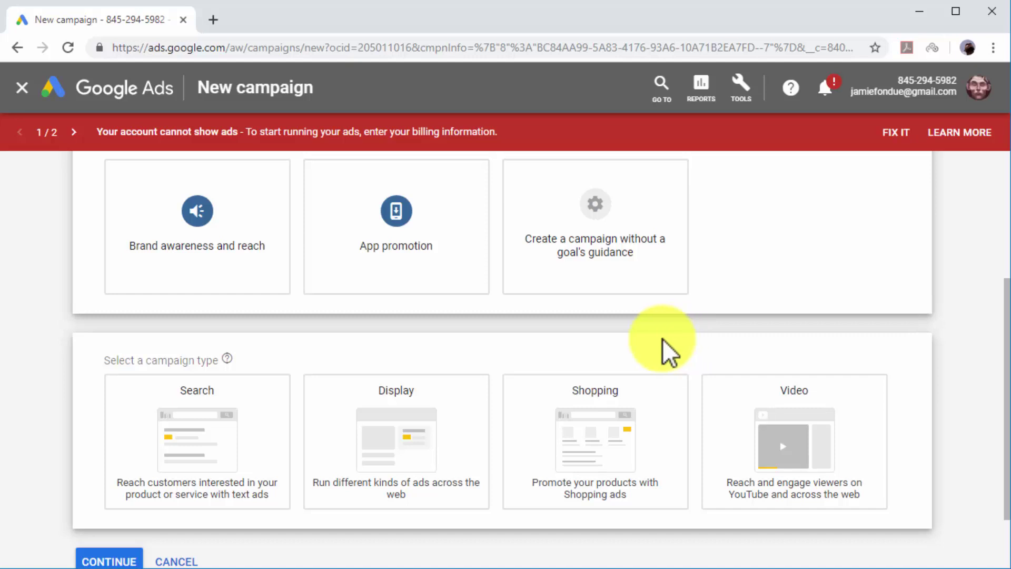
pyautogui.click(251, 404)
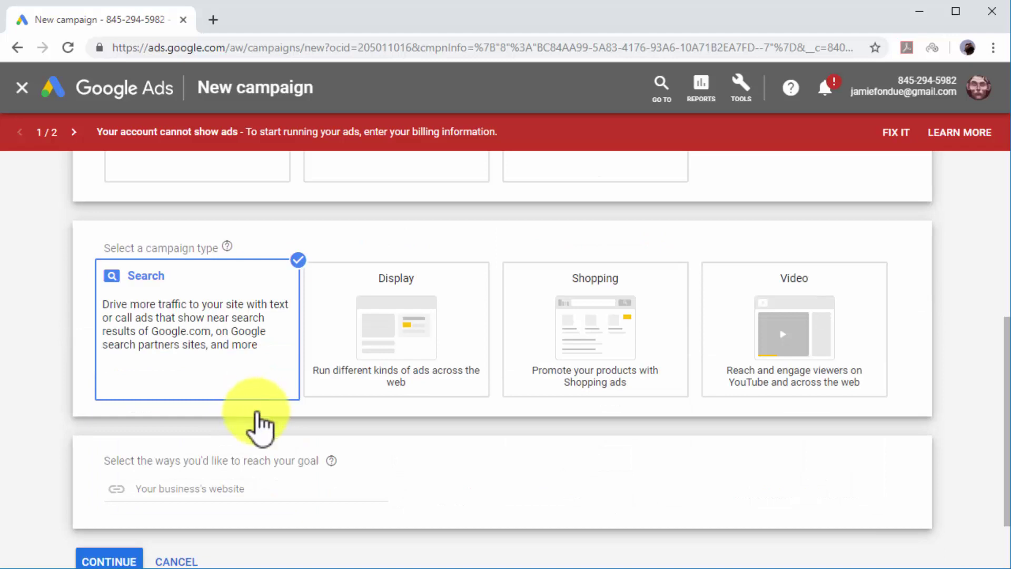
# Enter diabetescaremadeeasy.com as the business's website and continue to the campaign settings
pyautogui.click(289, 488)
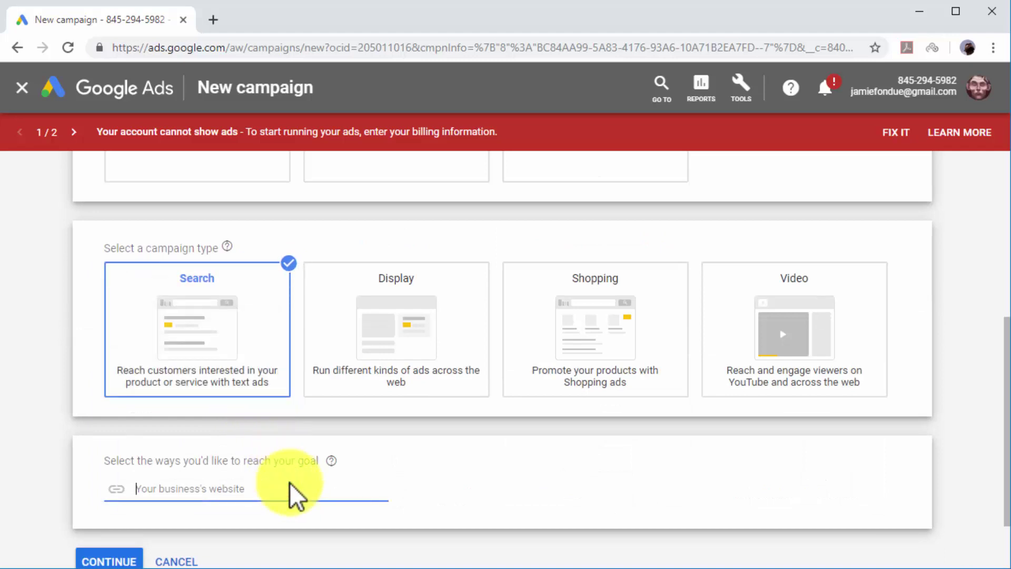
pyautogui.write('diabetesca')
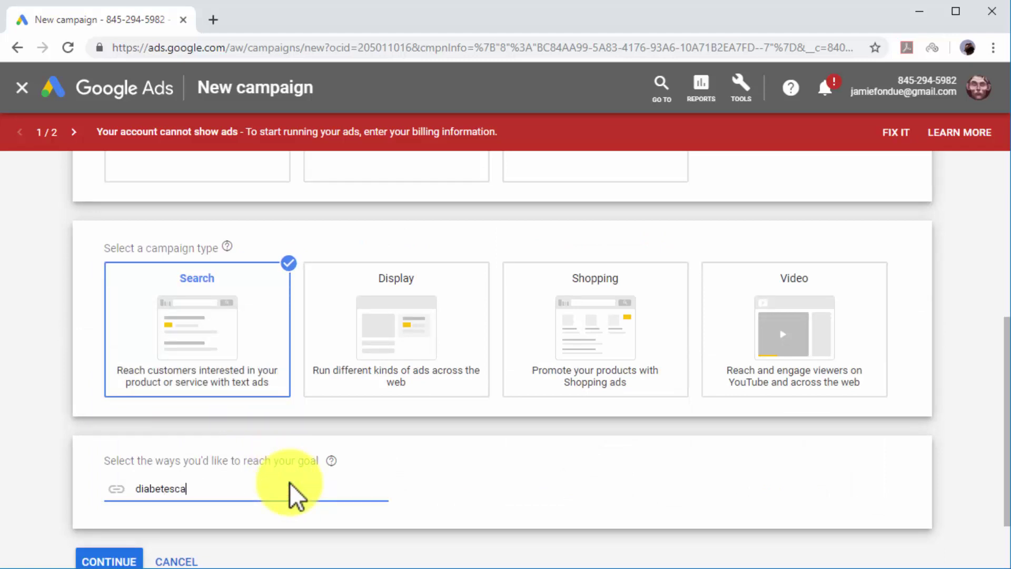
pyautogui.write('remadeeasy.com')
pyautogui.scroll(-2, 311, 516)
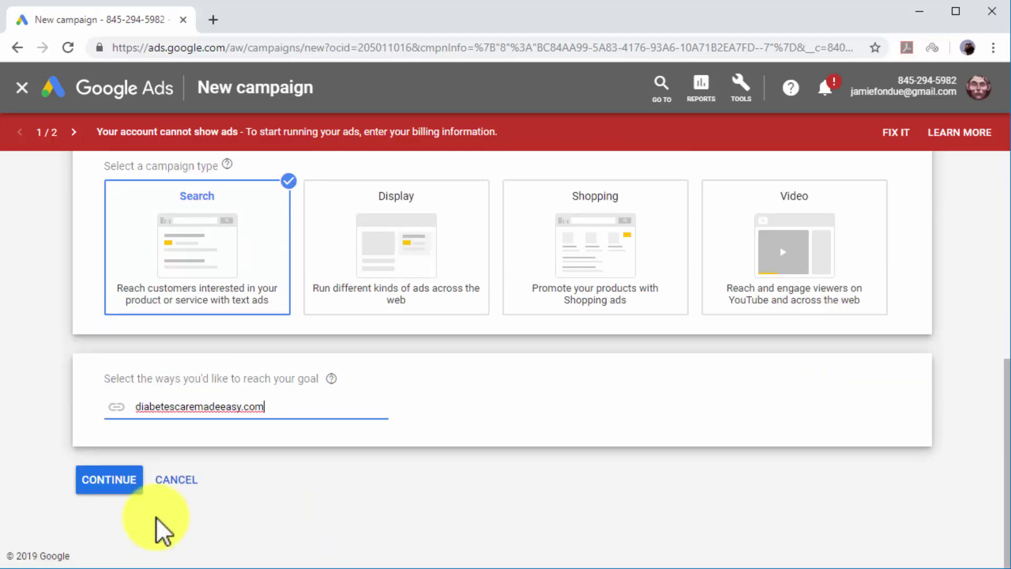
pyautogui.click(128, 484)
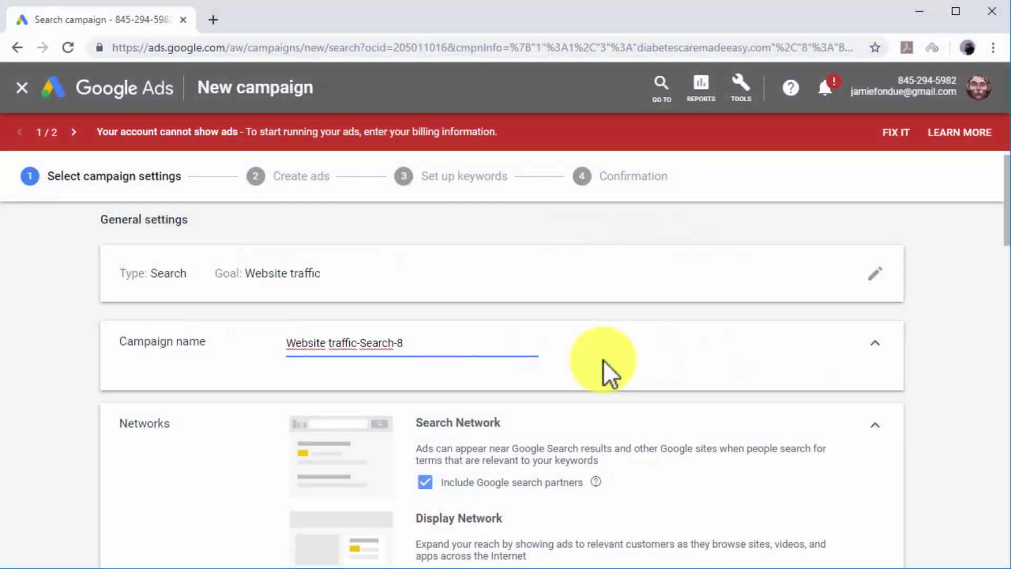
# Replace the default campaign name with "New Web Traffic Campaign"
pyautogui.press('BackSpace')
pyautogui.press('BackSpace')
pyautogui.press('BackSpace')
pyautogui.press('BackSpace')
pyautogui.press('BackSpace')
pyautogui.press('BackSpace')
pyautogui.press('BackSpace')
pyautogui.press('BackSpace')
pyautogui.press('BackSpace')
pyautogui.press('BackSpace')
pyautogui.press('BackSpace')
pyautogui.press('BackSpace')
pyautogui.press('BackSpace')
pyautogui.press('BackSpace')
pyautogui.press('BackSpace')
pyautogui.press('BackSpace')
pyautogui.press('BackSpace')
pyautogui.press('BackSpace')
pyautogui.press('BackSpace')
pyautogui.press('BackSpace')
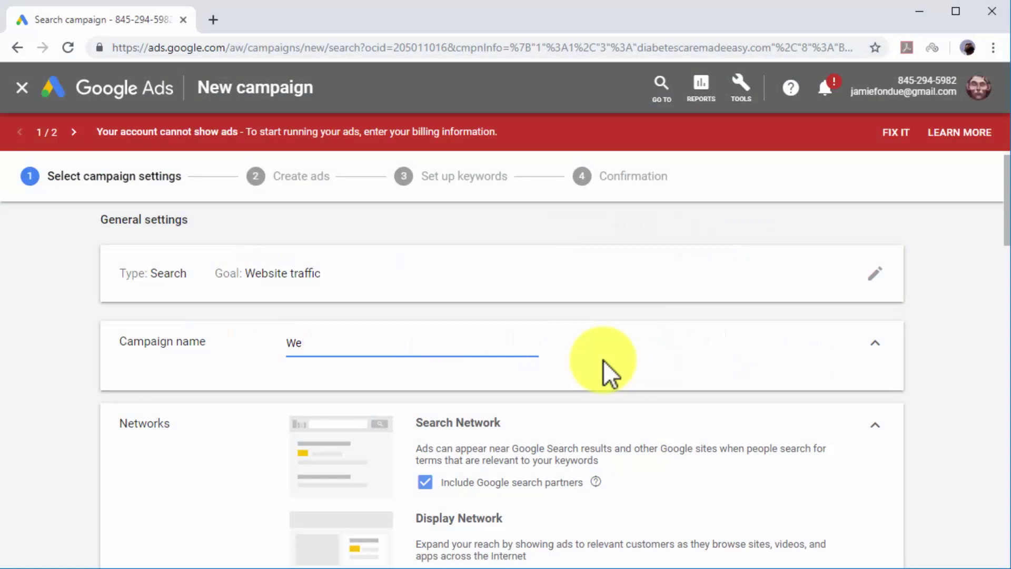
pyautogui.write('New Web Traffic Campaign')
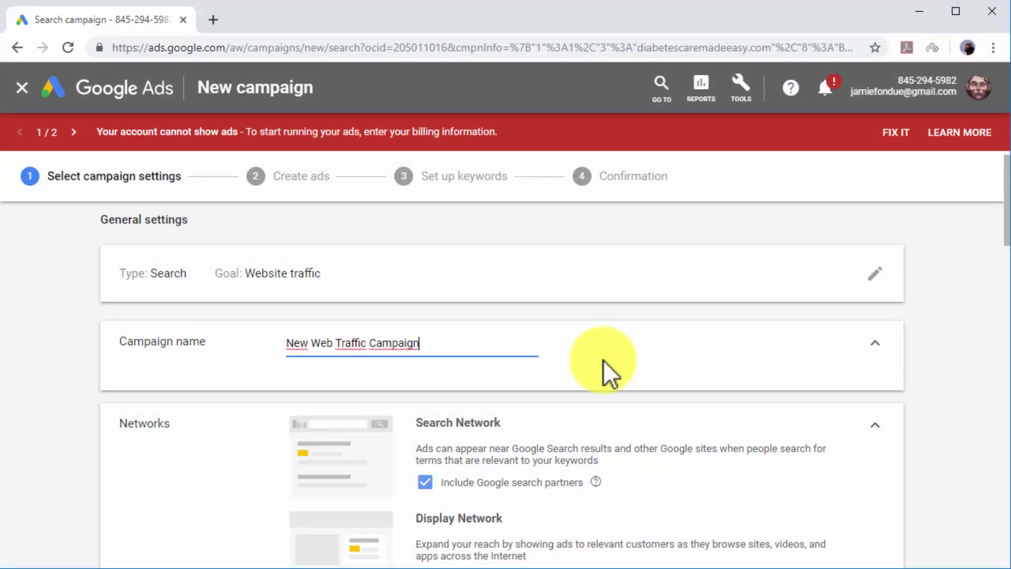
# Set the campaign's target locations to United States and Canada
pyautogui.scroll(-3, 603, 361)
pyautogui.scroll(-6, 602, 359)
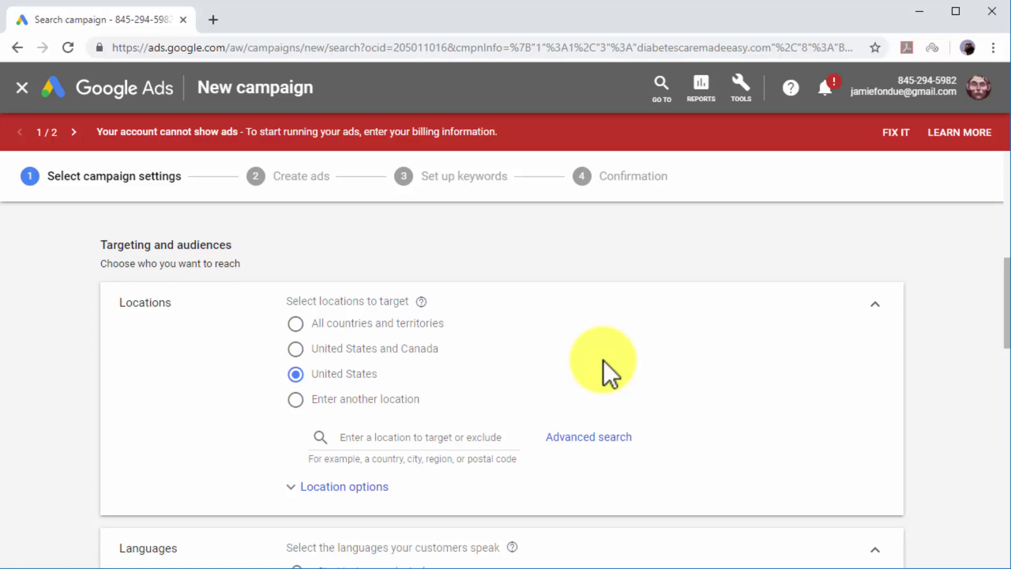
pyautogui.click(433, 350)
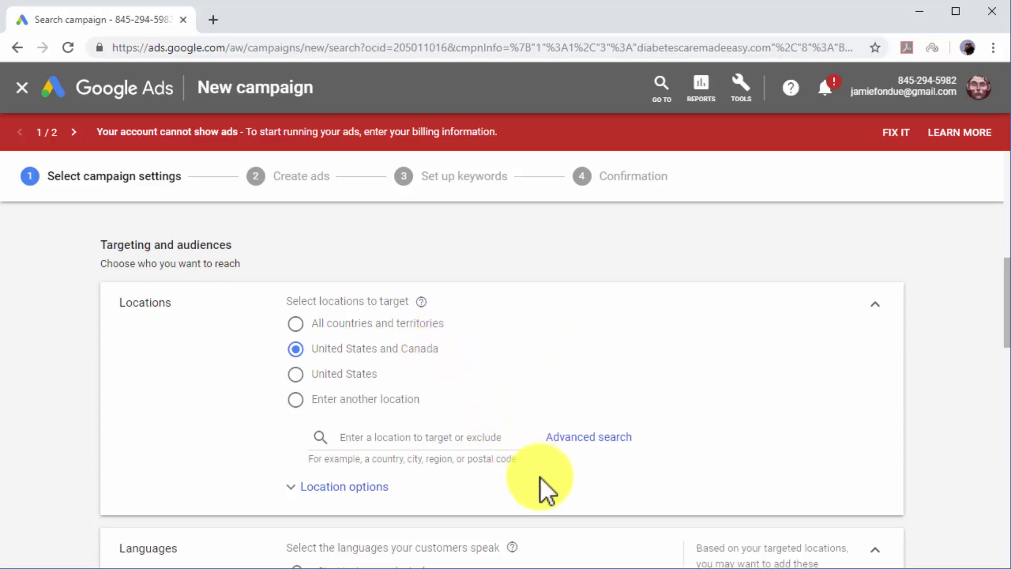
# Find French in the campaign's language list and add it to the customer languages
pyautogui.scroll(-3, 540, 476)
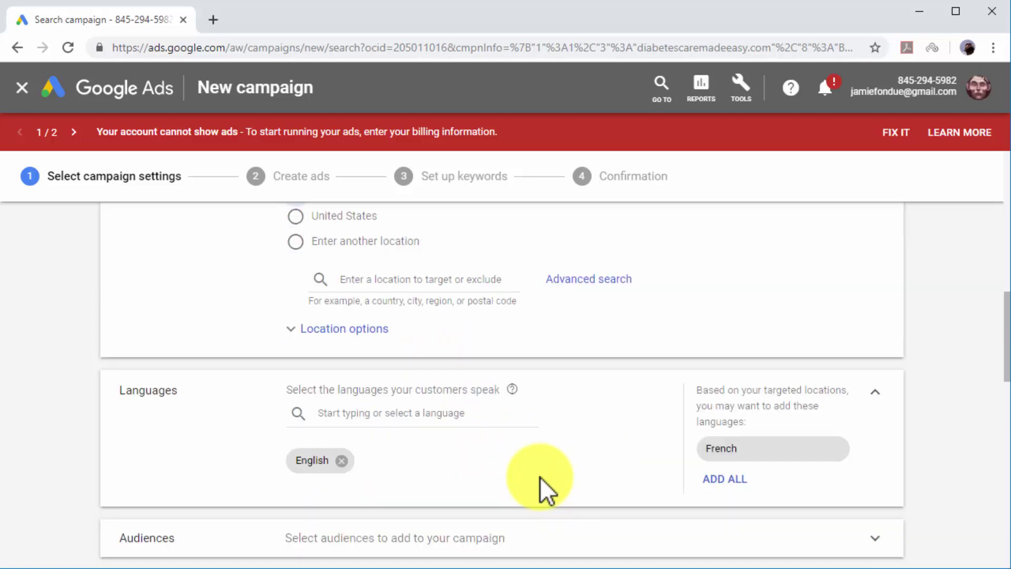
pyautogui.click(487, 422)
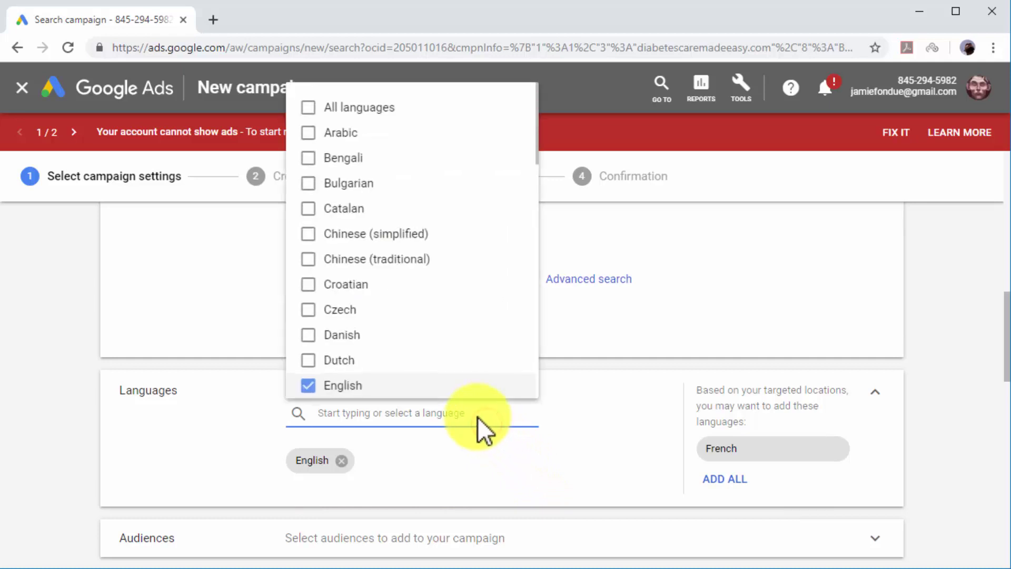
pyautogui.write('fres')
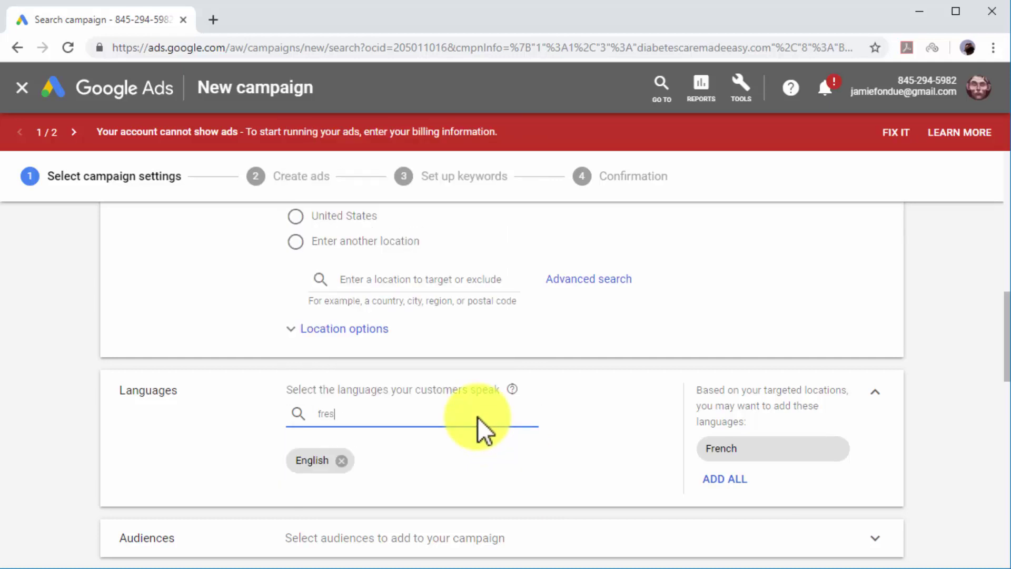
pyautogui.press('BackSpace')
pyautogui.press('BackSpace')
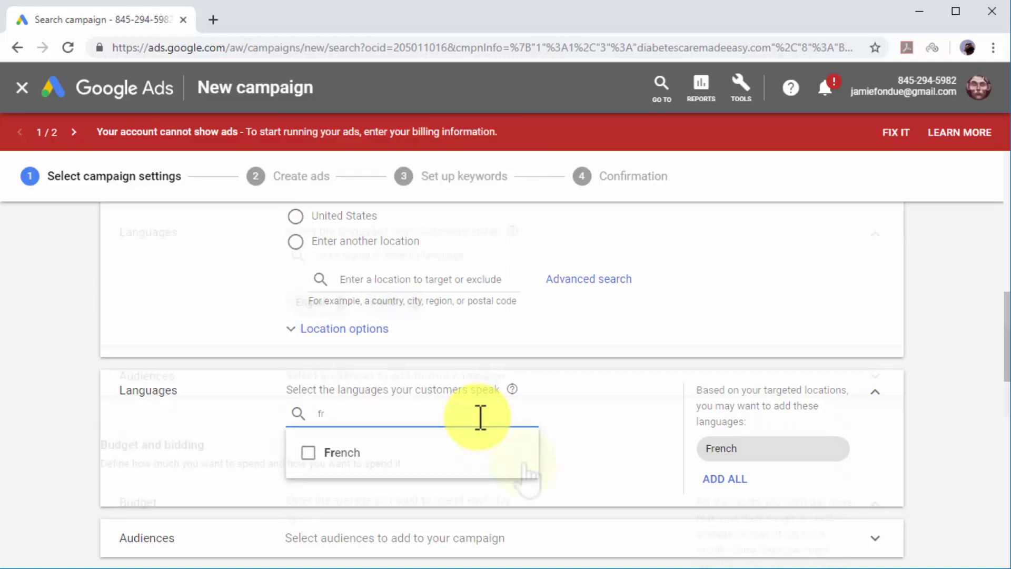
pyautogui.press('Return')
# Set the campaign's average daily budget to $10
pyautogui.scroll(-6, 524, 463)
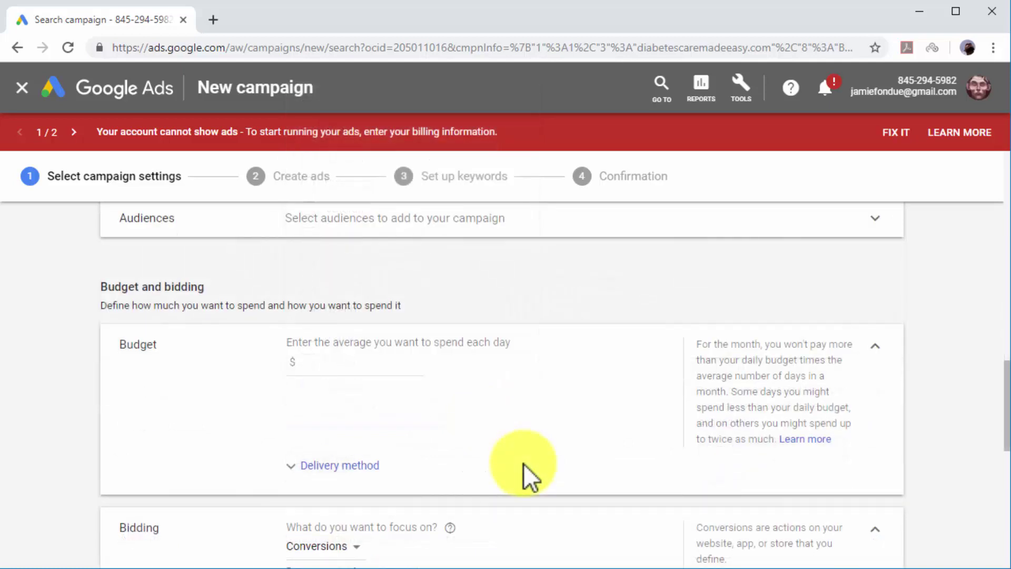
pyautogui.click(392, 365)
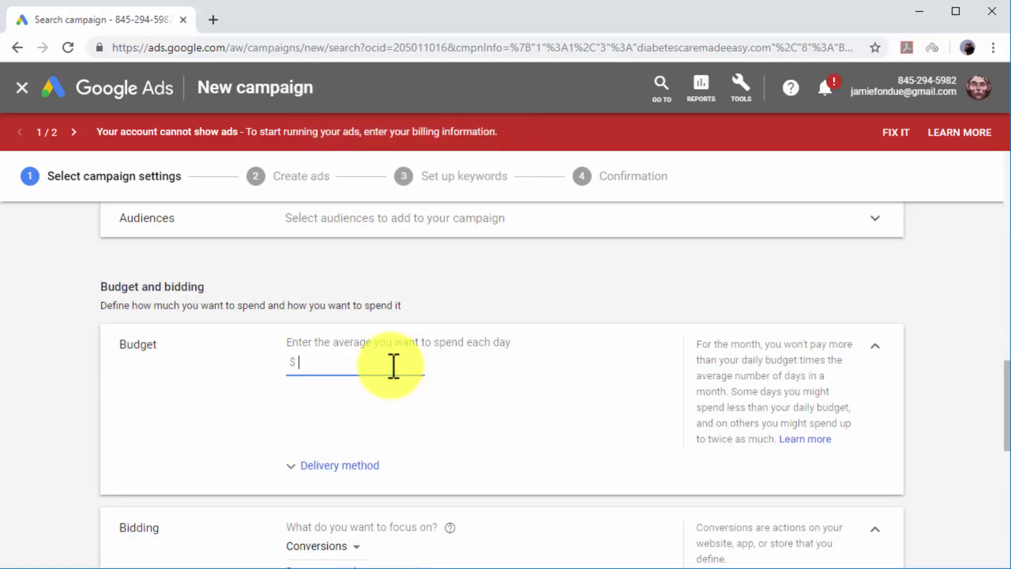
pyautogui.write('10')
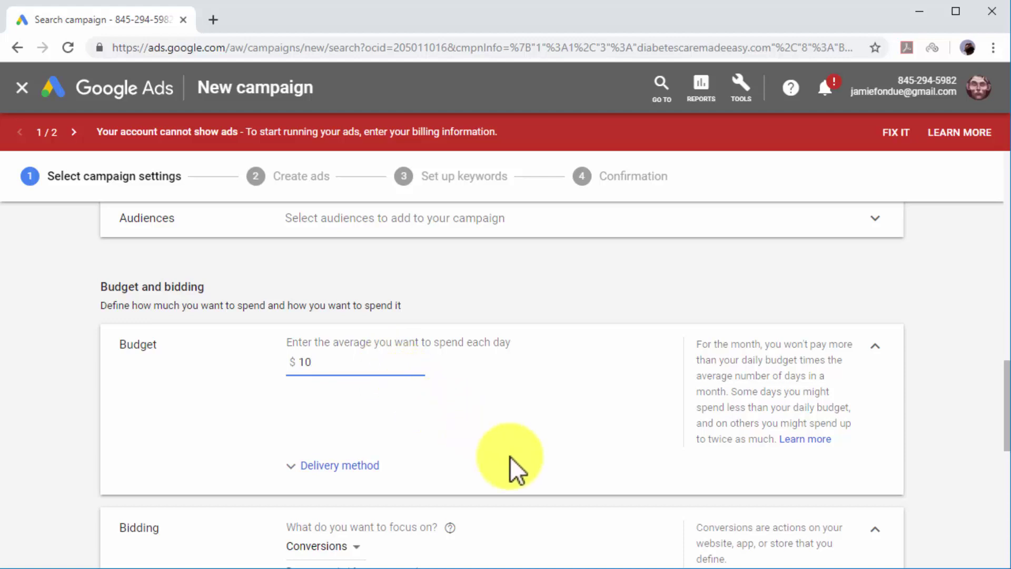
# Set the bidding focus to Clicks with a maximum CPC bid limit of $0.50
pyautogui.scroll(-1, 524, 467)
pyautogui.scroll(-1, 524, 467)
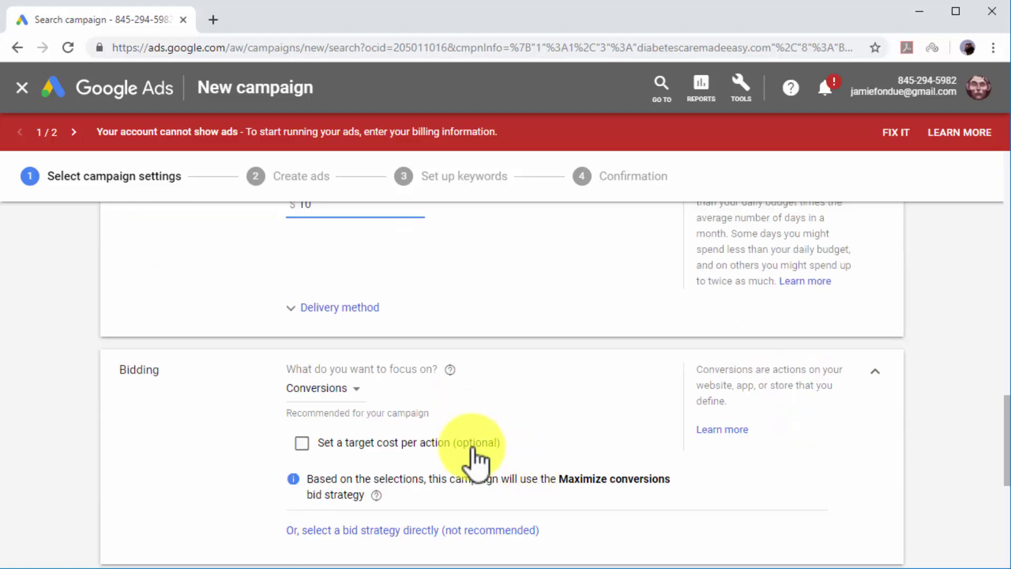
pyautogui.click(356, 390)
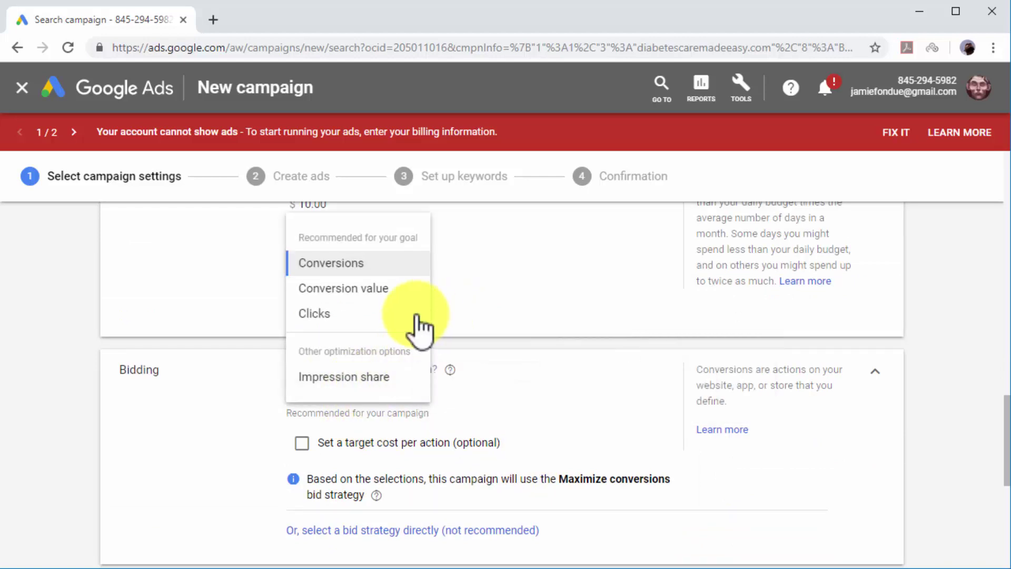
pyautogui.click(396, 315)
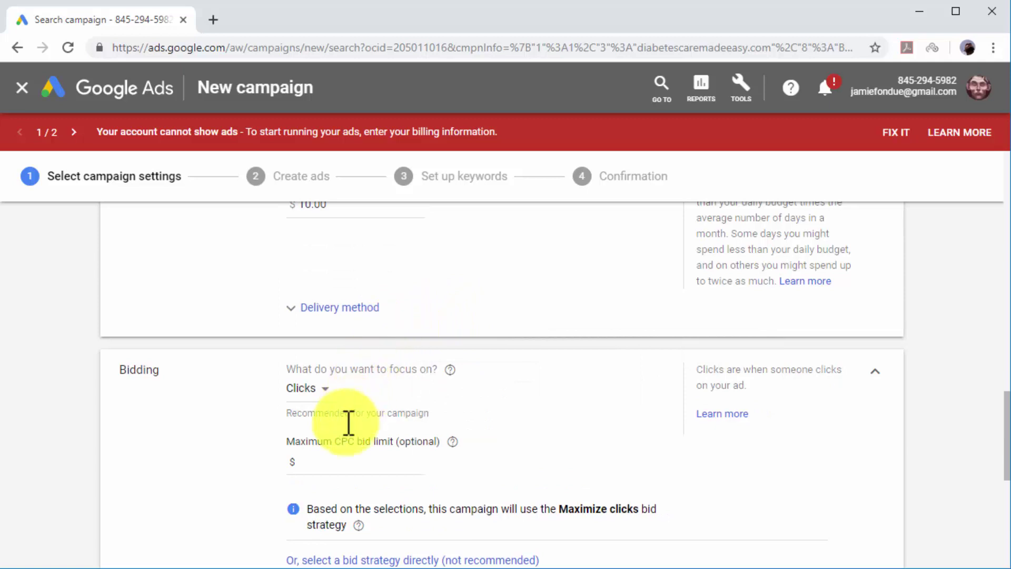
pyautogui.click(333, 463)
pyautogui.write('0.50')
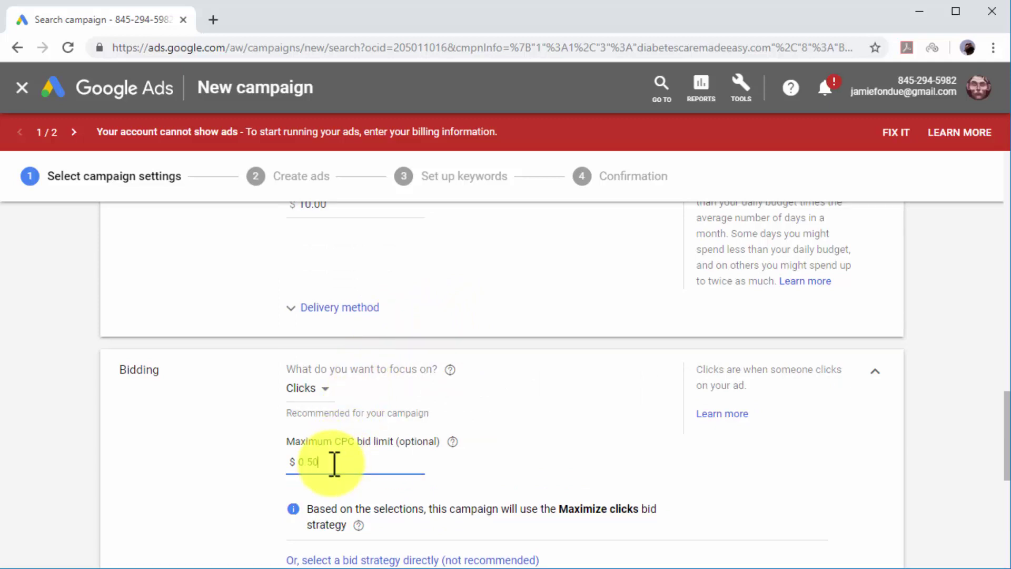
# Review the sitelink, callout and call extension options without adding any, and save the campaign settings
pyautogui.scroll(-6, 605, 502)
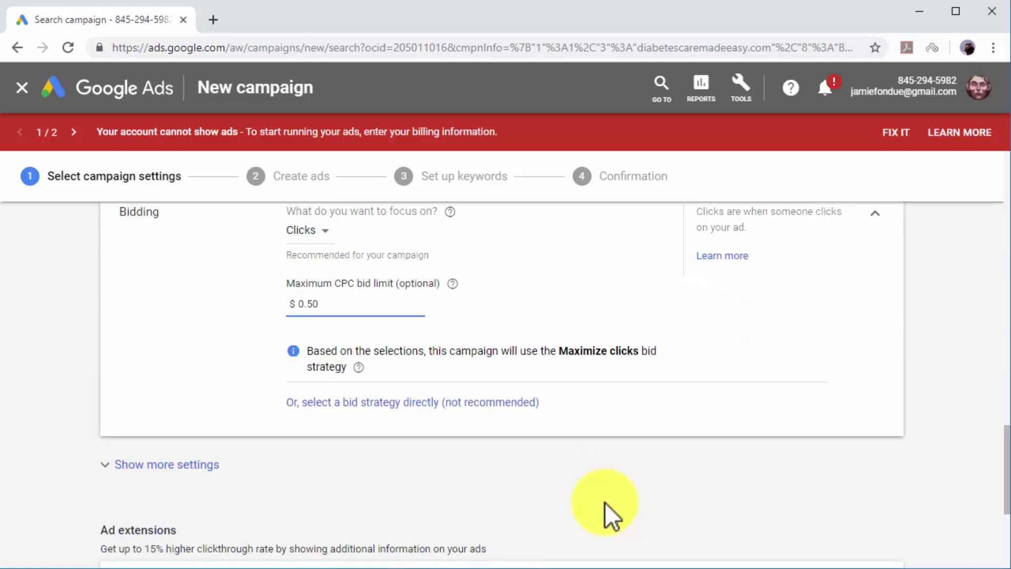
pyautogui.scroll(-2, 605, 501)
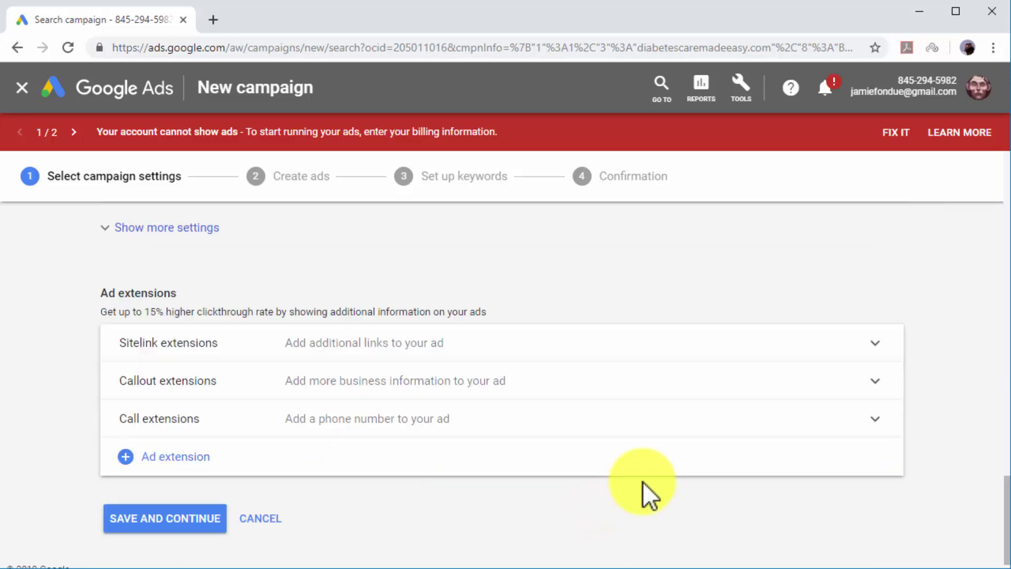
pyautogui.click(873, 345)
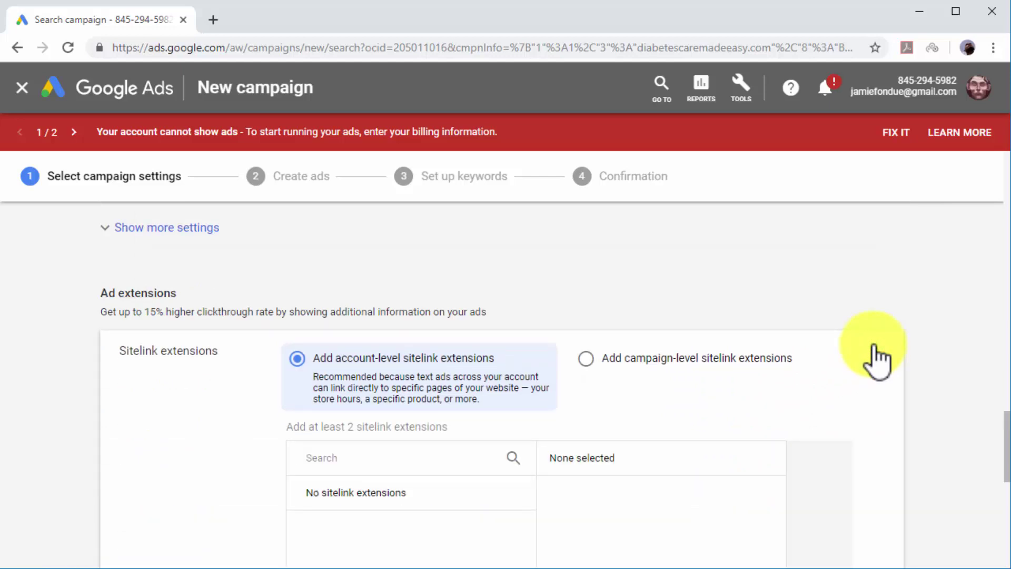
pyautogui.click(874, 347)
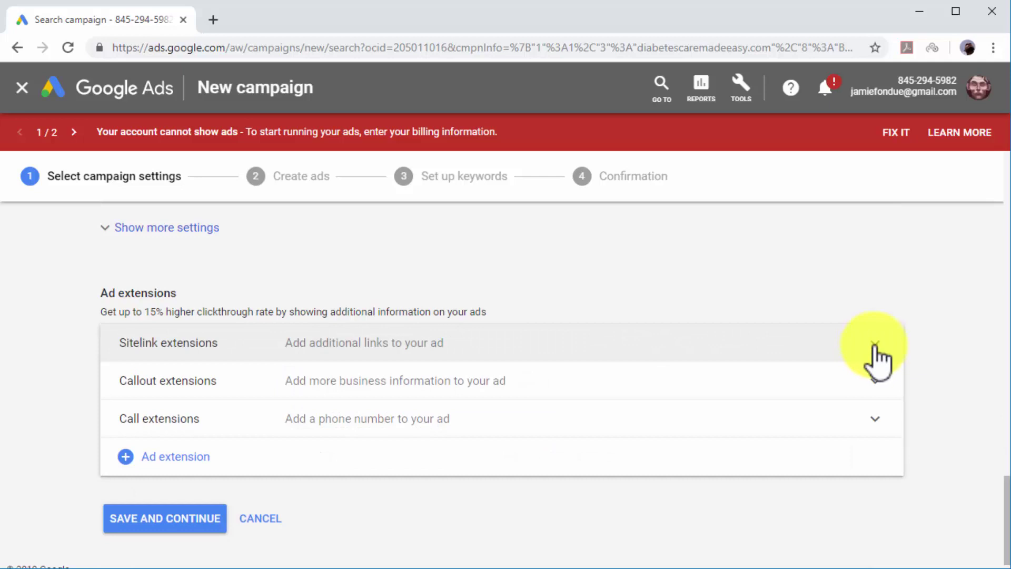
pyautogui.click(874, 380)
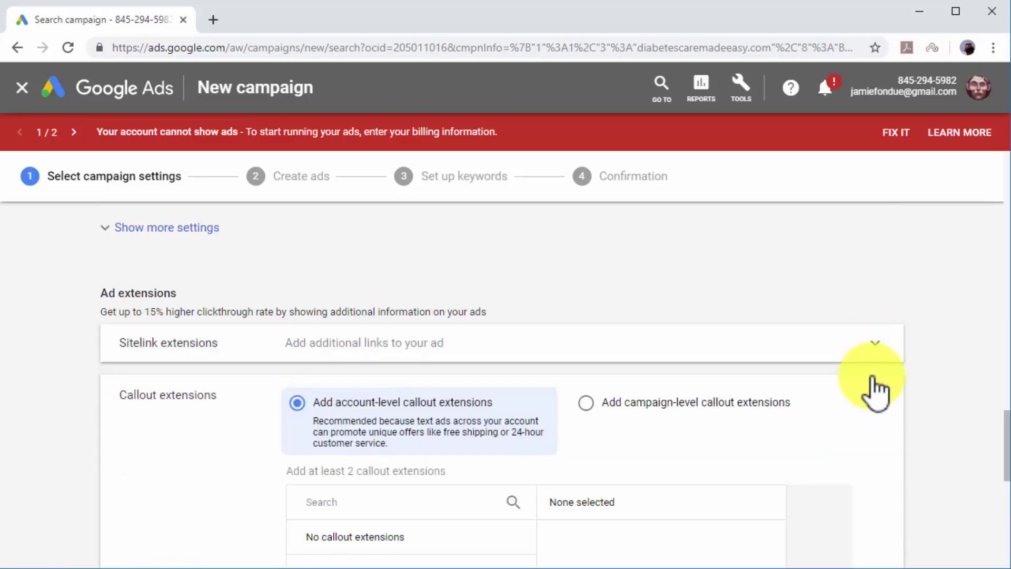
pyautogui.click(874, 390)
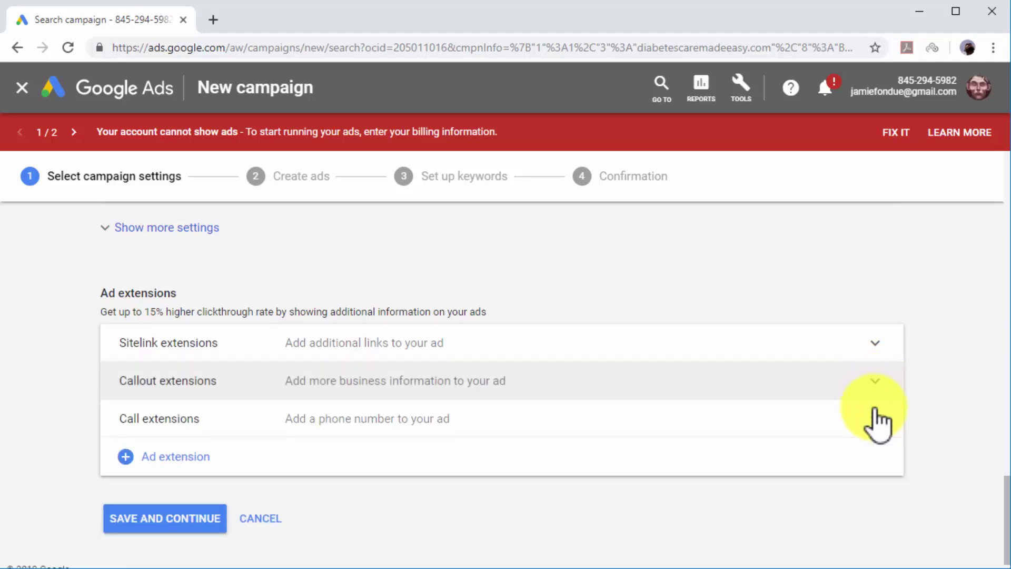
pyautogui.click(874, 414)
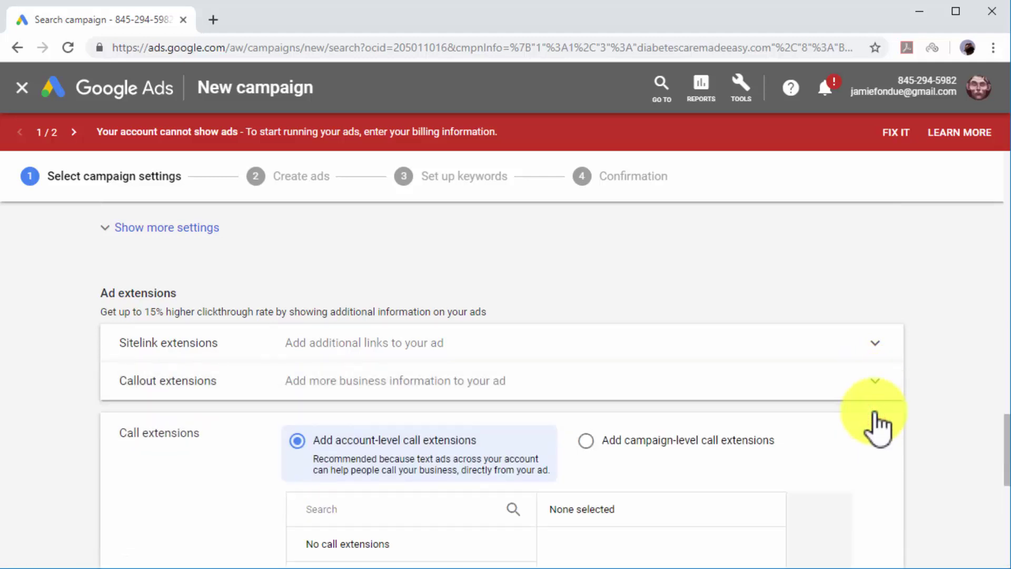
pyautogui.click(876, 443)
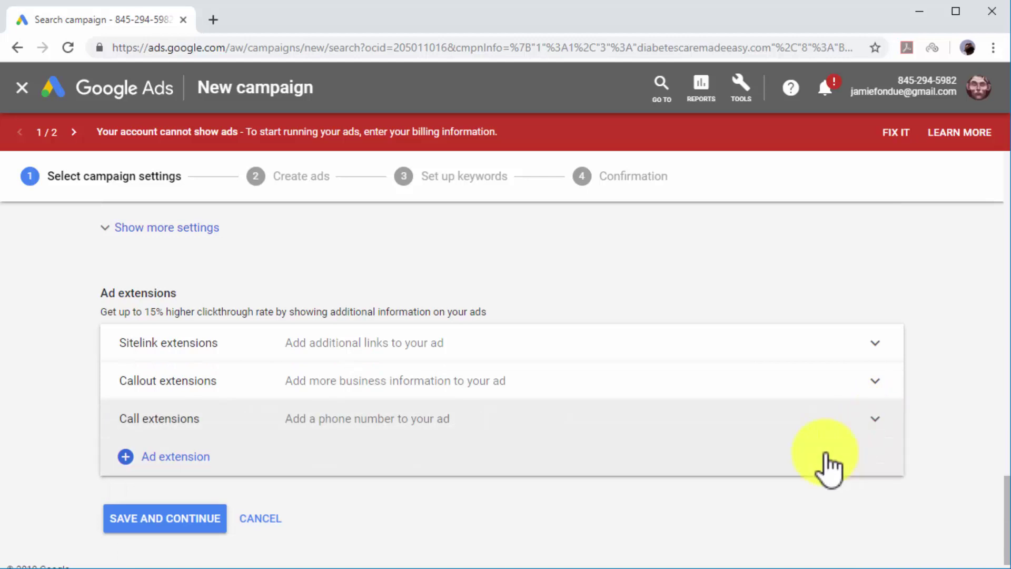
pyautogui.click(212, 522)
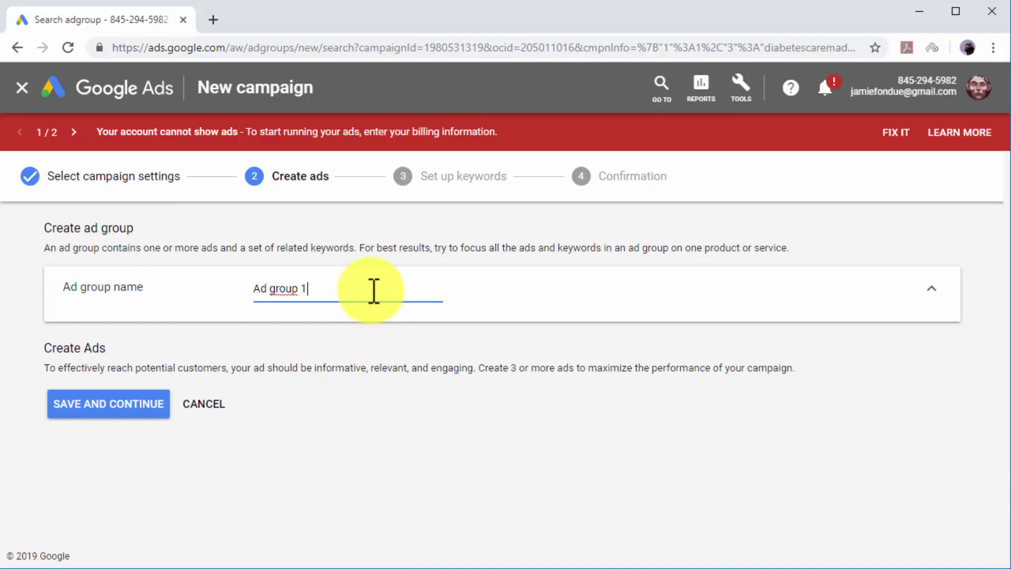
# Clear the default name of the ad group
pyautogui.press('BackSpace')
pyautogui.press('BackSpace')
pyautogui.press('BackSpace')
pyautogui.press('BackSpace')
pyautogui.press('BackSpace')
pyautogui.press('BackSpace')
pyautogui.press('BackSpace')
pyautogui.press('BackSpace')
pyautogui.press('BackSpace')
pyautogui.press('BackSpace')
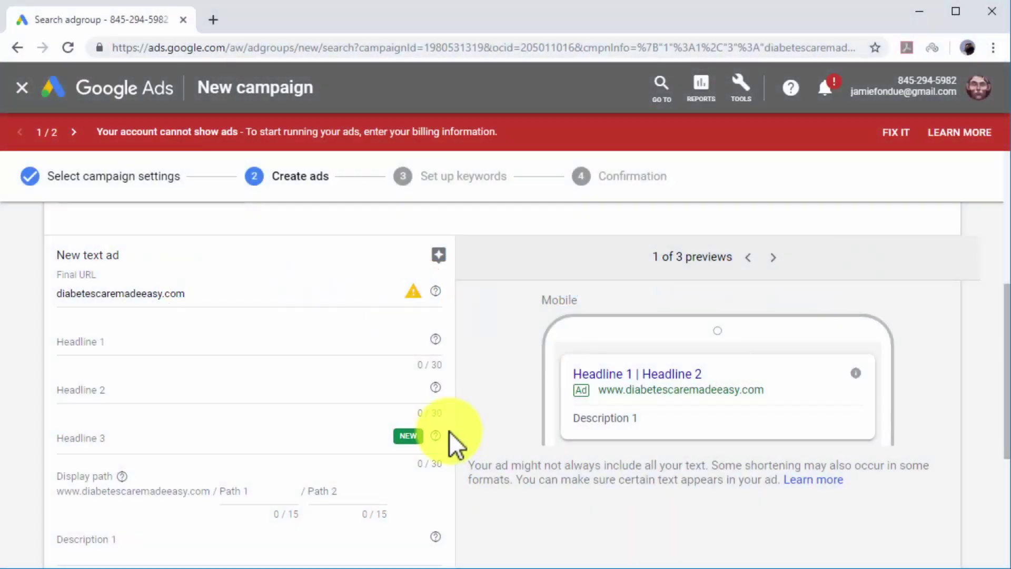
# Replace the new text ad's final URL with diabetescaremadeeasy.com/dcme2
pyautogui.click(360, 300)
pyautogui.click(359, 300)
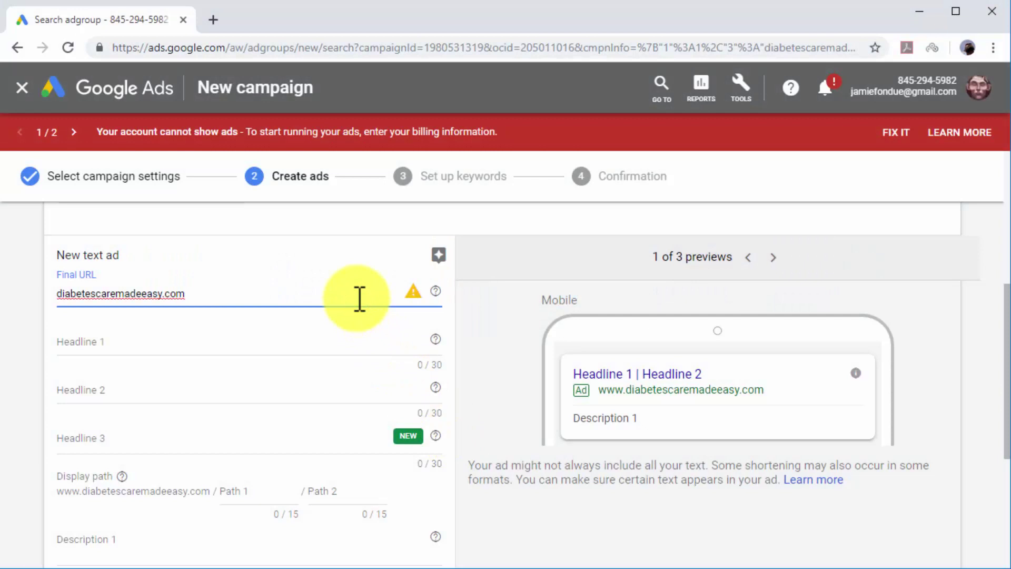
pyautogui.press('BackSpace')
pyautogui.press('BackSpace')
pyautogui.press('BackSpace')
pyautogui.press('BackSpace')
pyautogui.press('BackSpace')
pyautogui.press('BackSpace')
pyautogui.press('BackSpace')
pyautogui.press('BackSpace')
pyautogui.press('BackSpace')
pyautogui.press('BackSpace')
pyautogui.press('BackSpace')
pyautogui.press('BackSpace')
pyautogui.press('BackSpace')
pyautogui.press('BackSpace')
pyautogui.press('BackSpace')
pyautogui.press('BackSpace')
pyautogui.press('BackSpace')
pyautogui.press('BackSpace')
pyautogui.press('BackSpace')
pyautogui.press('BackSpace')
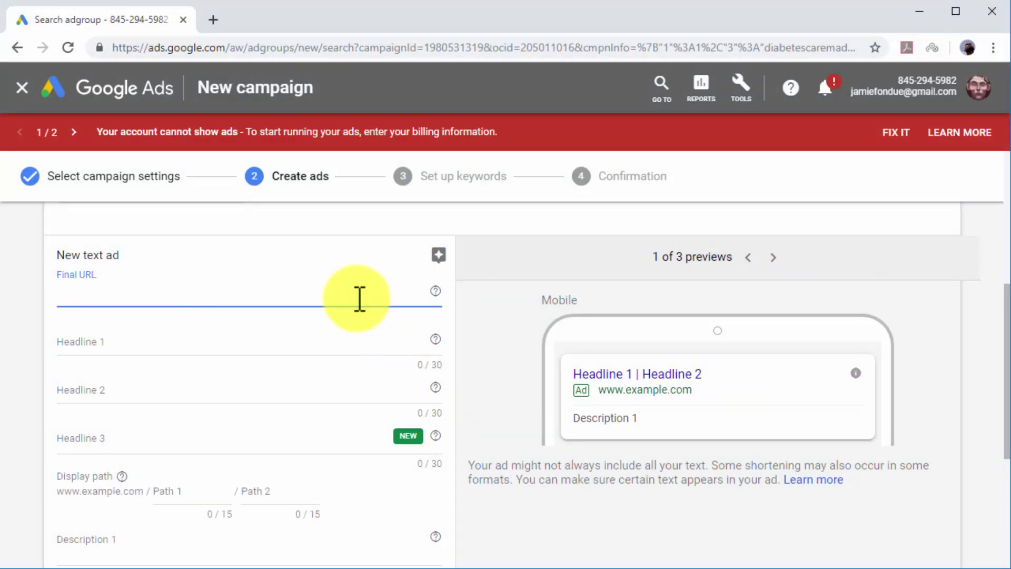
pyautogui.write('diabetescar')
pyautogui.press('Right')
# Set the ad's Headline 1 to "Best Diabetes Tips" and Headline 2 to "Get Diabetic Food Recipes"
pyautogui.click(327, 340)
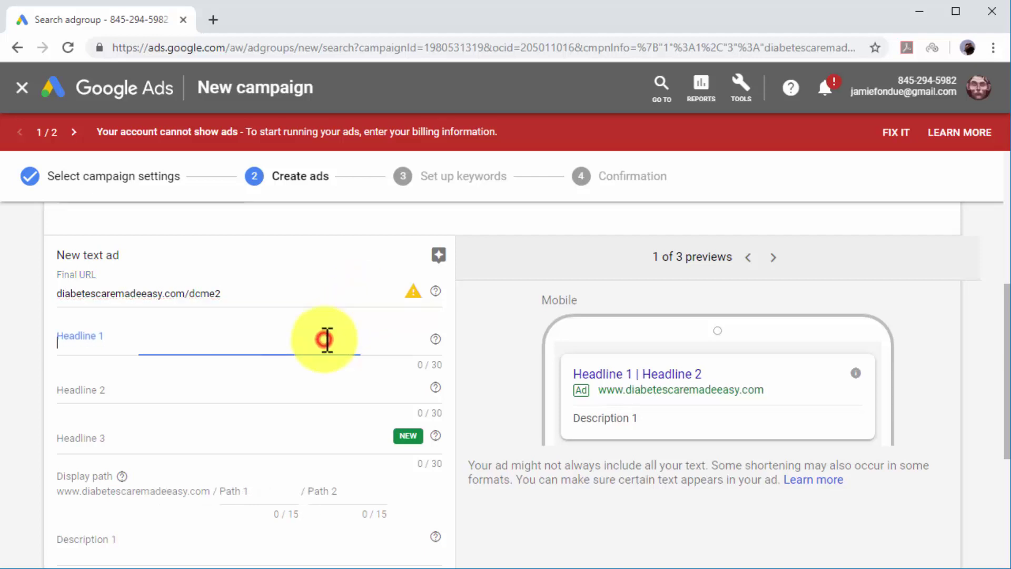
pyautogui.write('Best')
pyautogui.press('Right')
pyautogui.click(323, 388)
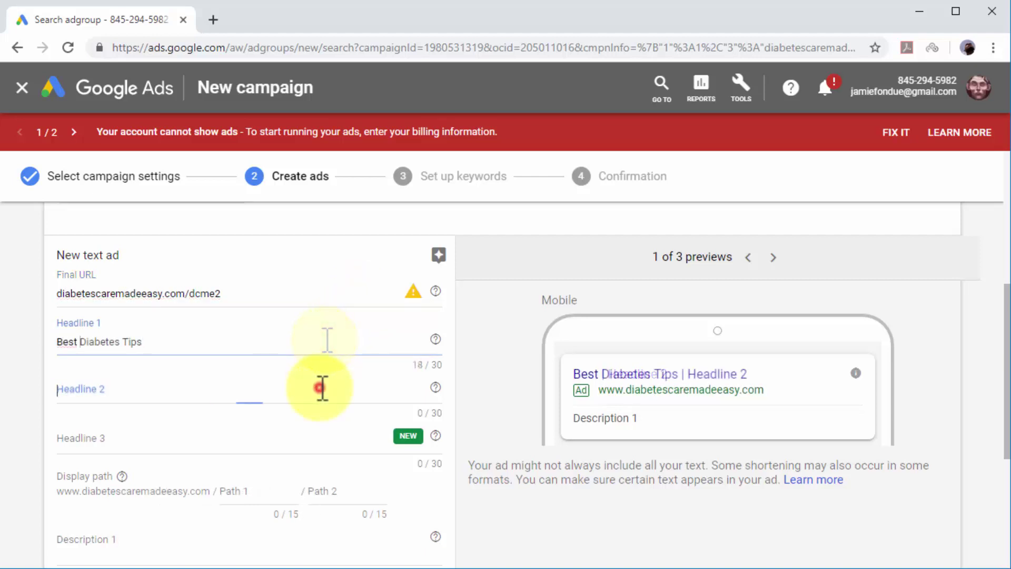
pyautogui.write('Get Diabe')
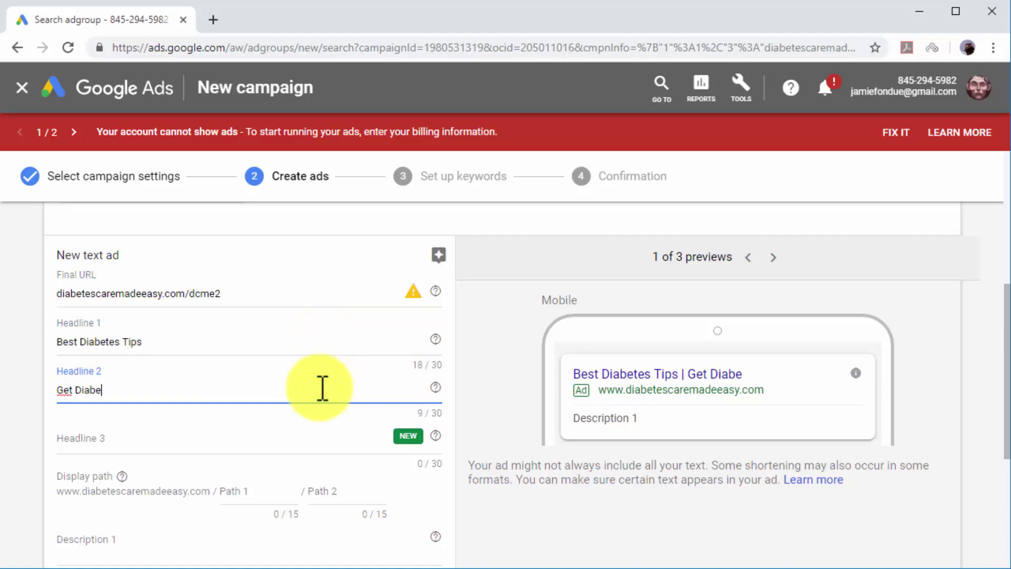
pyautogui.write('tic Food Recipes')
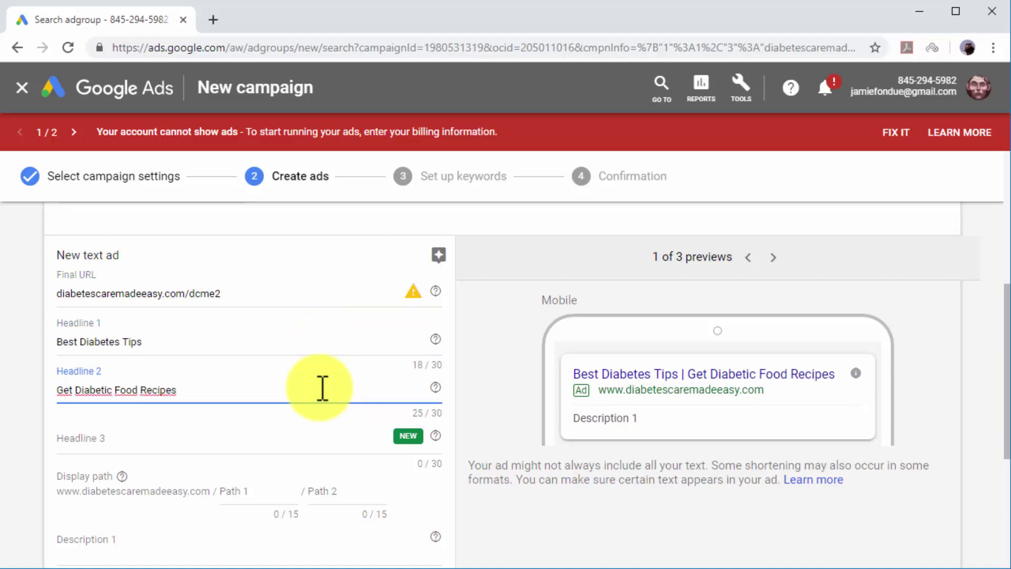
# Set Description 1 to "Diabetes Care Made Easy" and Description 2 to "Best Diabetes Tips And Hacks Online"
pyautogui.scroll(-3, 323, 387)
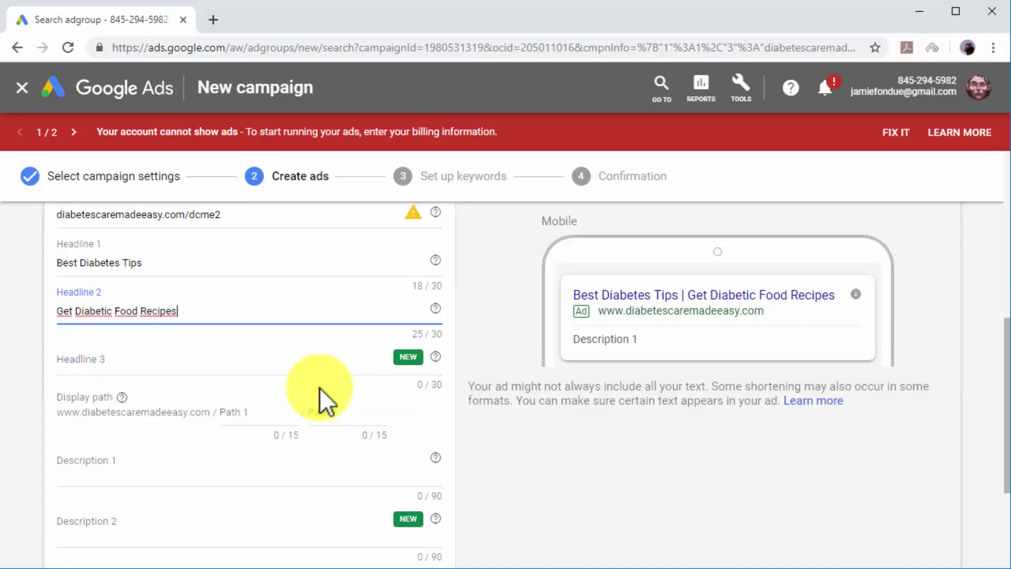
pyautogui.click(322, 387)
pyautogui.write('Di')
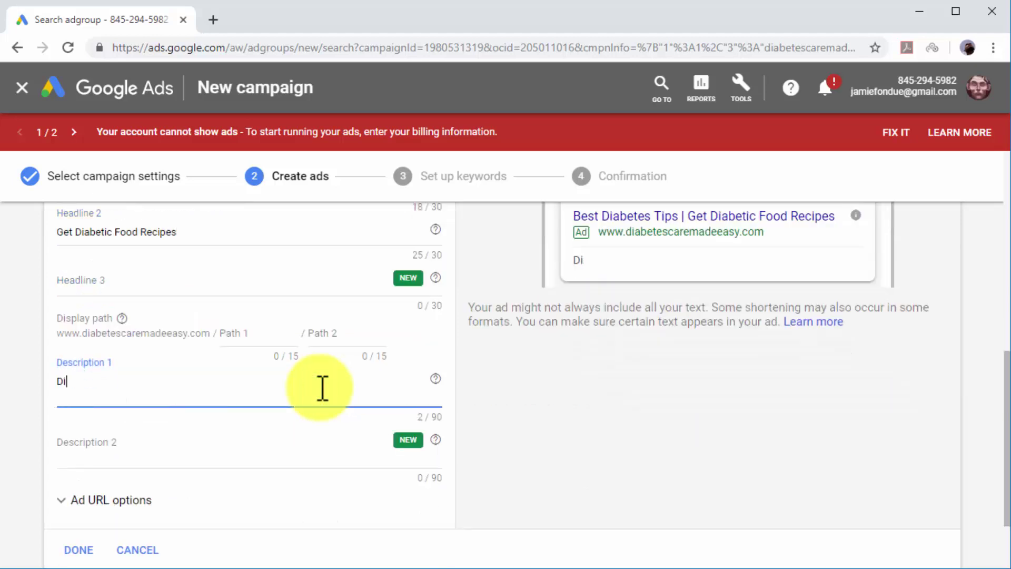
pyautogui.write('abetes Care Made Easy')
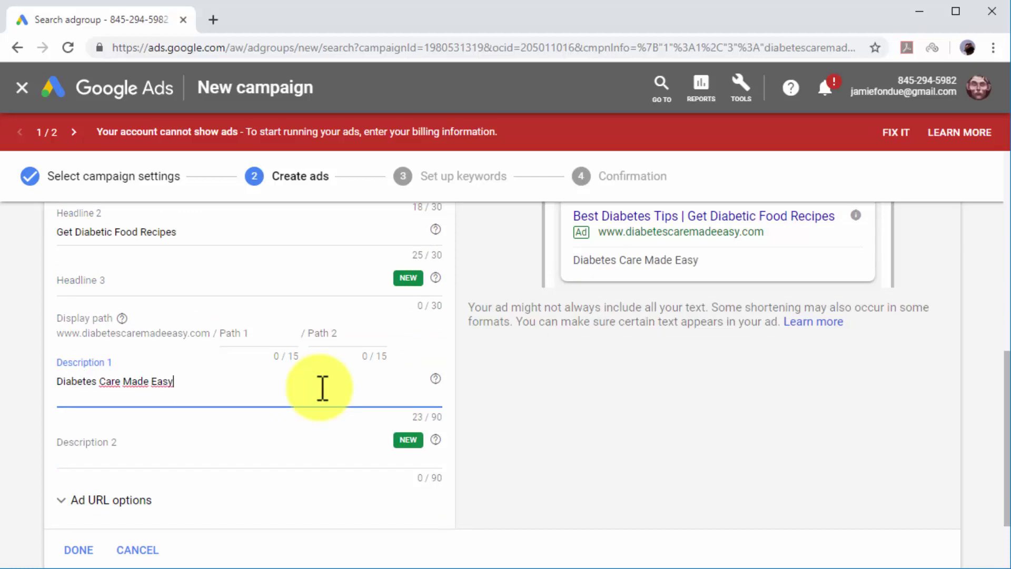
pyautogui.click(292, 449)
pyautogui.write('Best D')
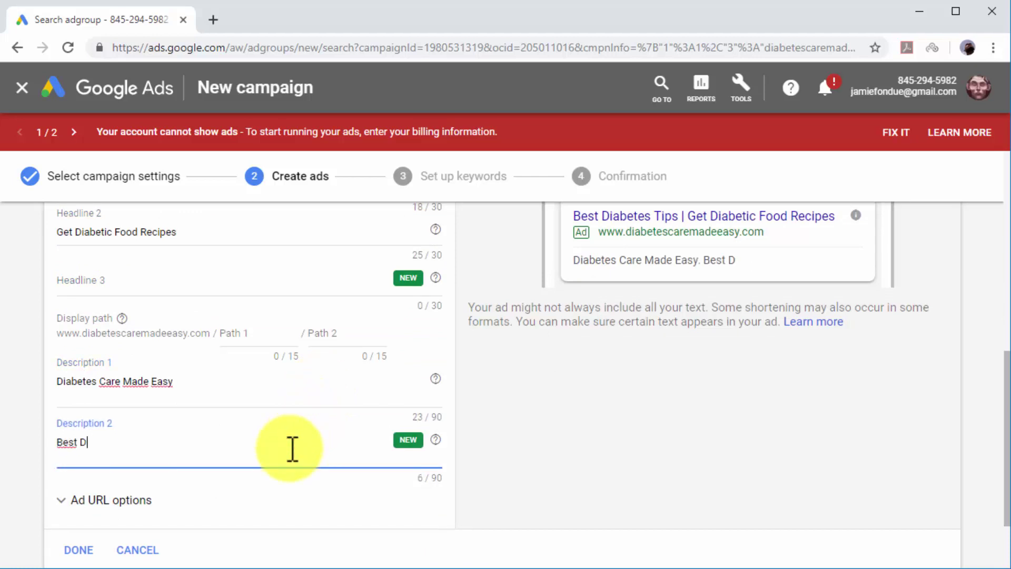
pyautogui.write('iabetes')
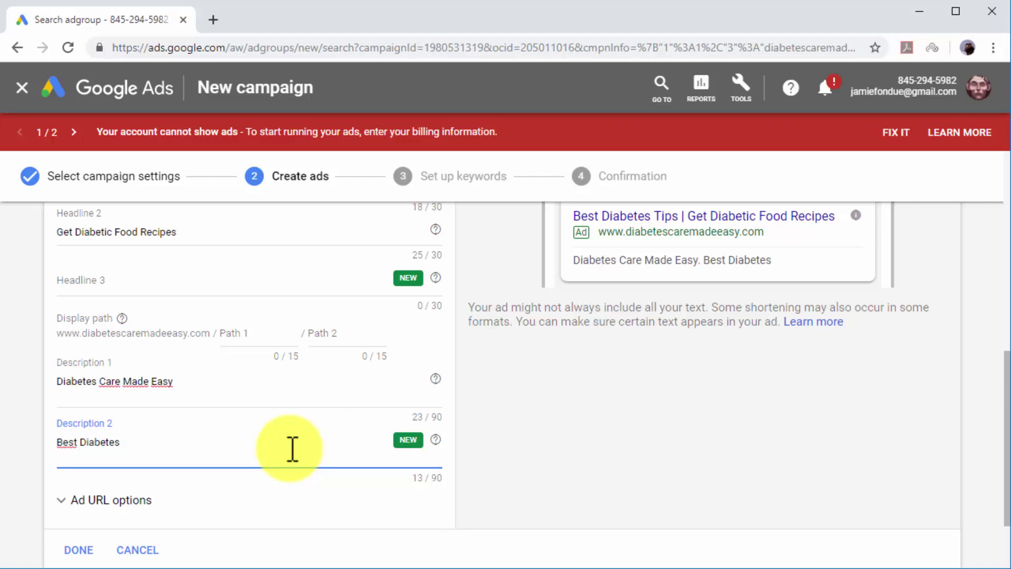
pyautogui.write(' Tips And Hacks Online')
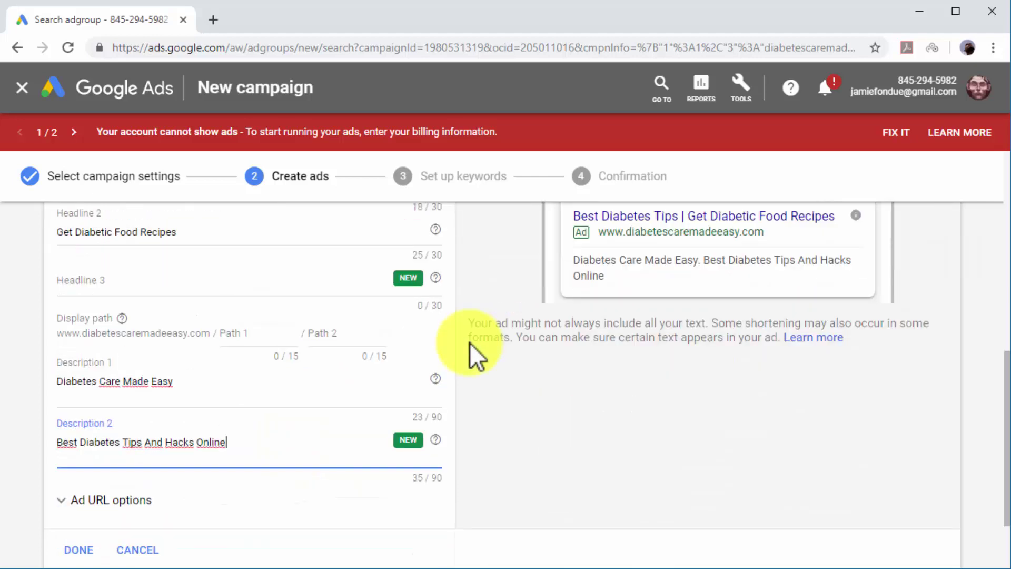
# Finish the text ad and save the ad group to proceed to the keyword setup
pyautogui.scroll(-2, 472, 343)
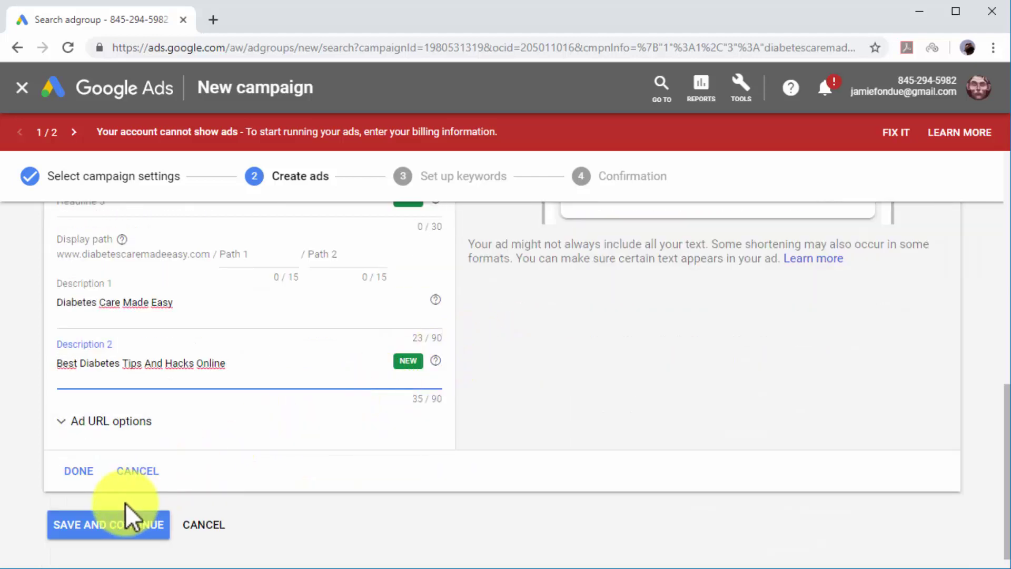
pyautogui.click(84, 472)
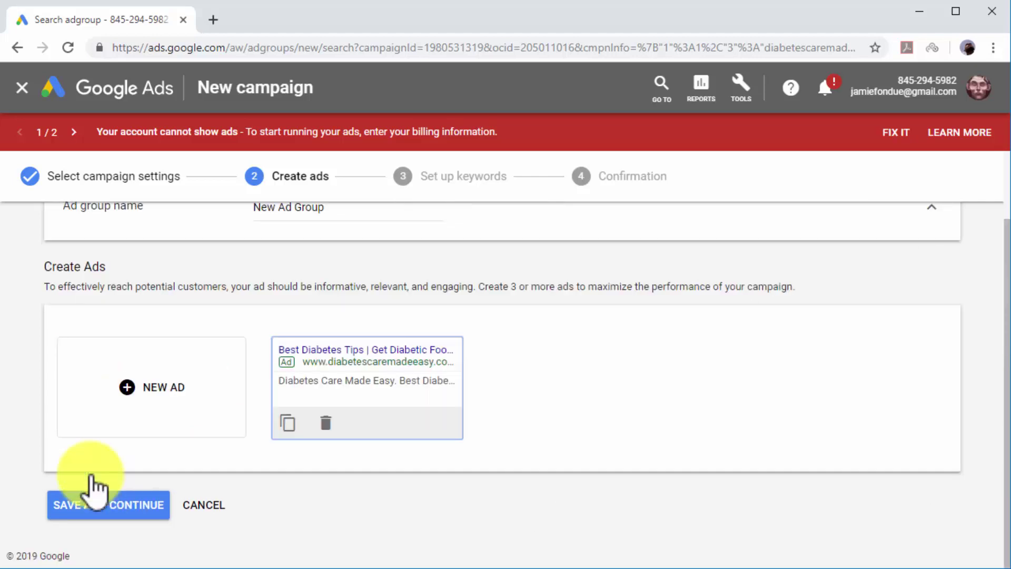
pyautogui.click(119, 505)
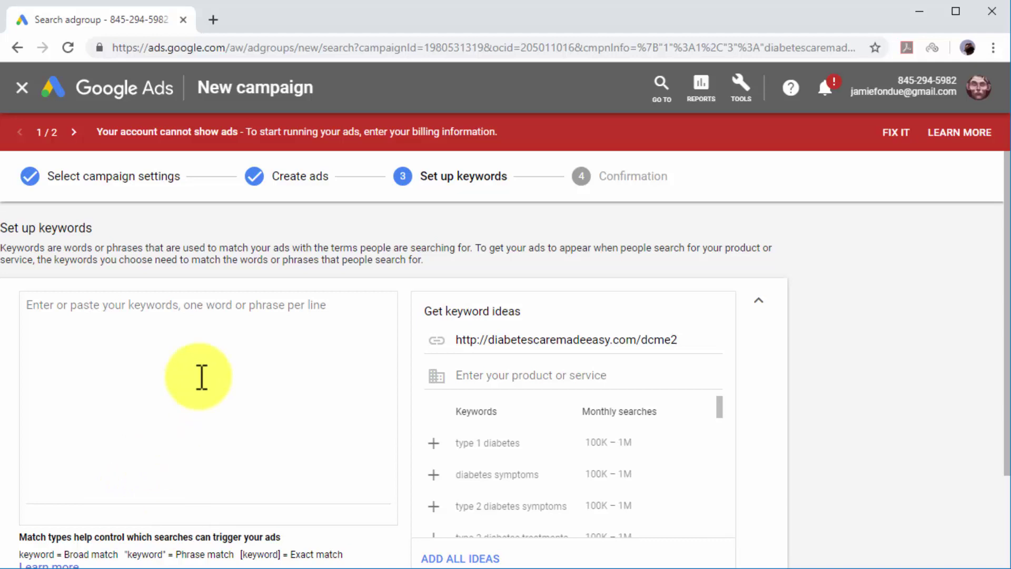
# Save diabetes keywords including "diabetes care", "diabetes testing kits" and "type 2 diabetes", each on its own line, and continue to the finished campaign
pyautogui.click(230, 336)
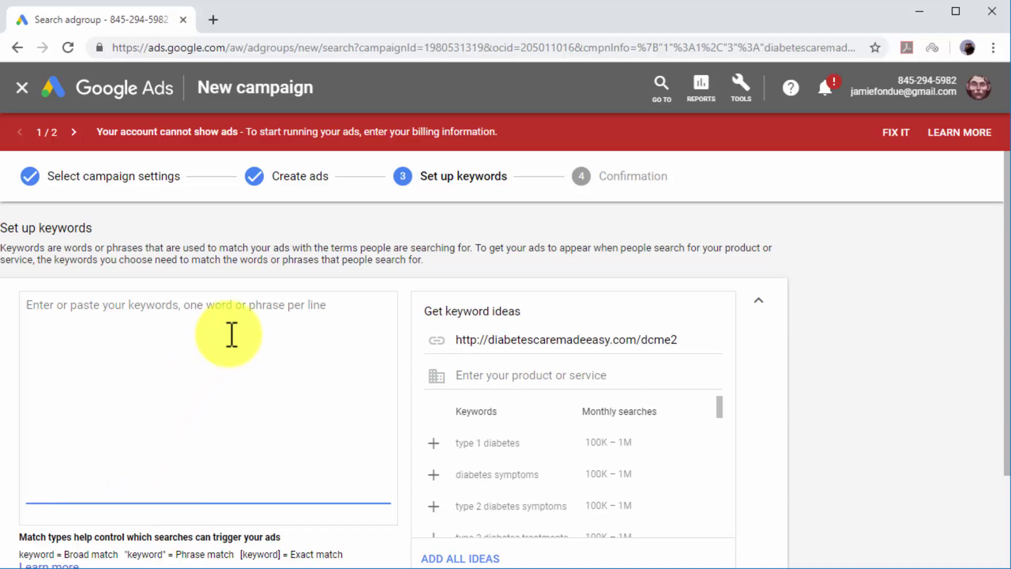
pyautogui.write('diabetes ti')
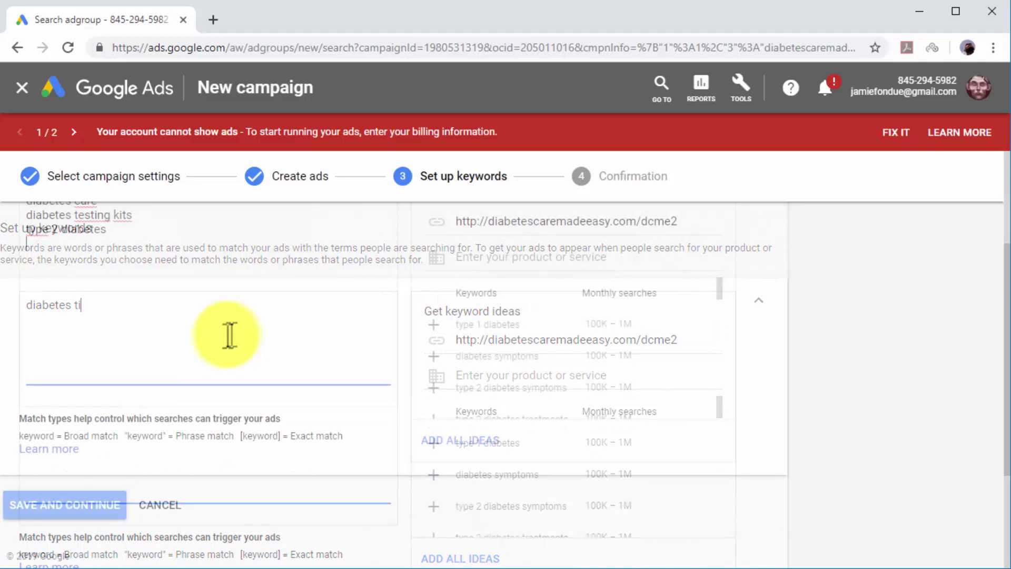
pyautogui.click(92, 507)
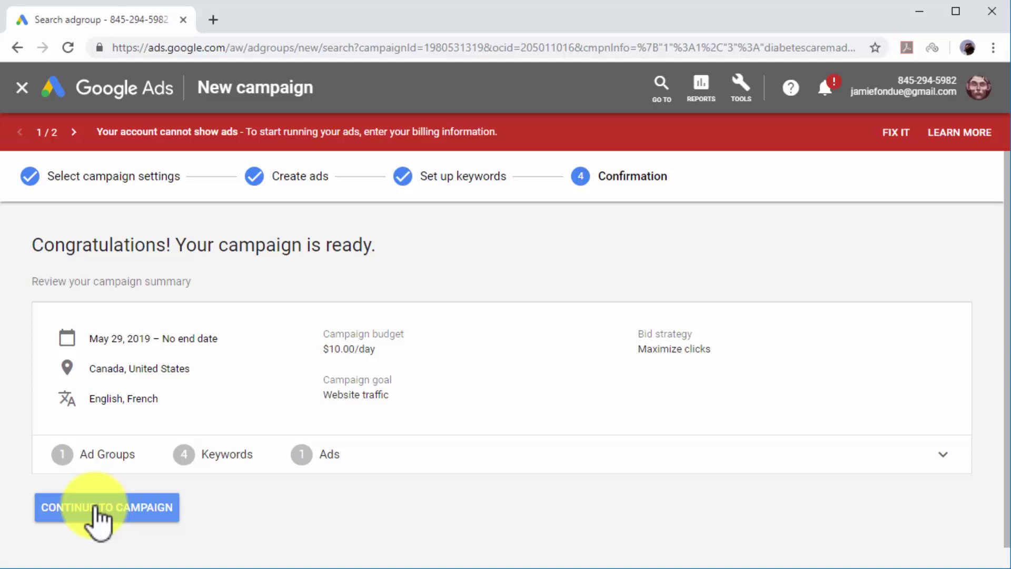
pyautogui.click(95, 507)
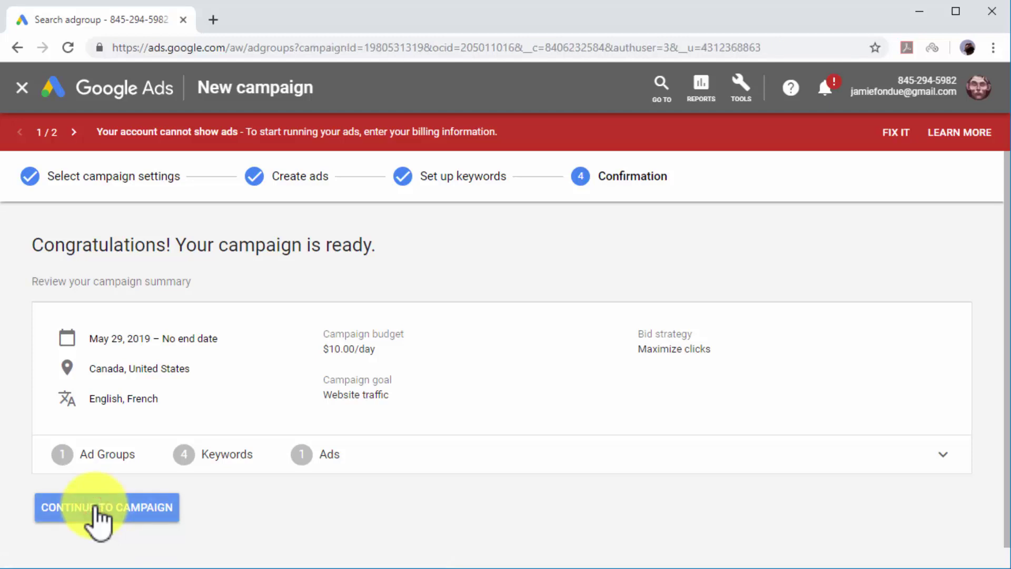